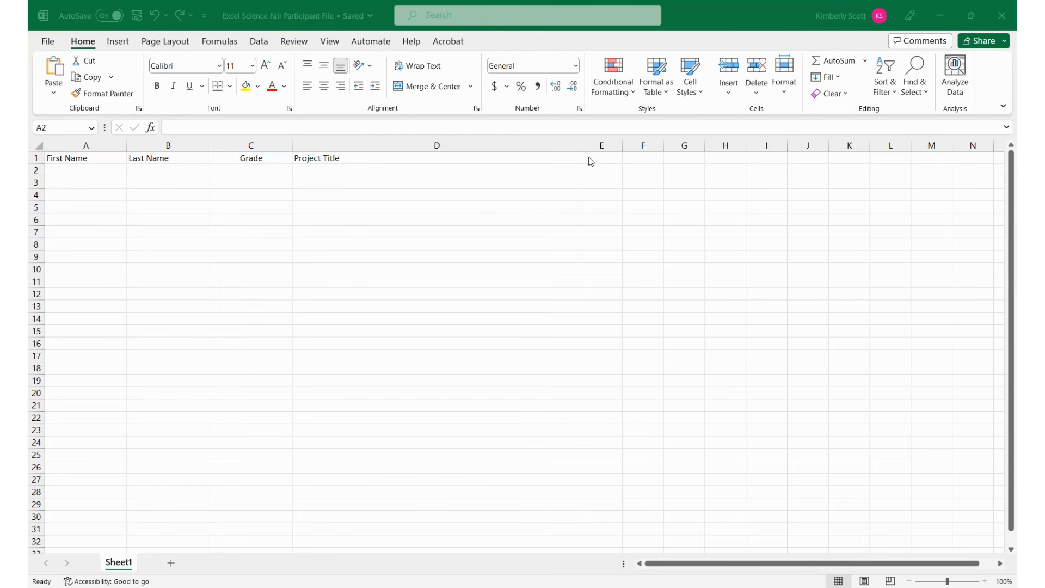
- Enter the first participant's first and last name in cells A2 and B2
click(611, 159)
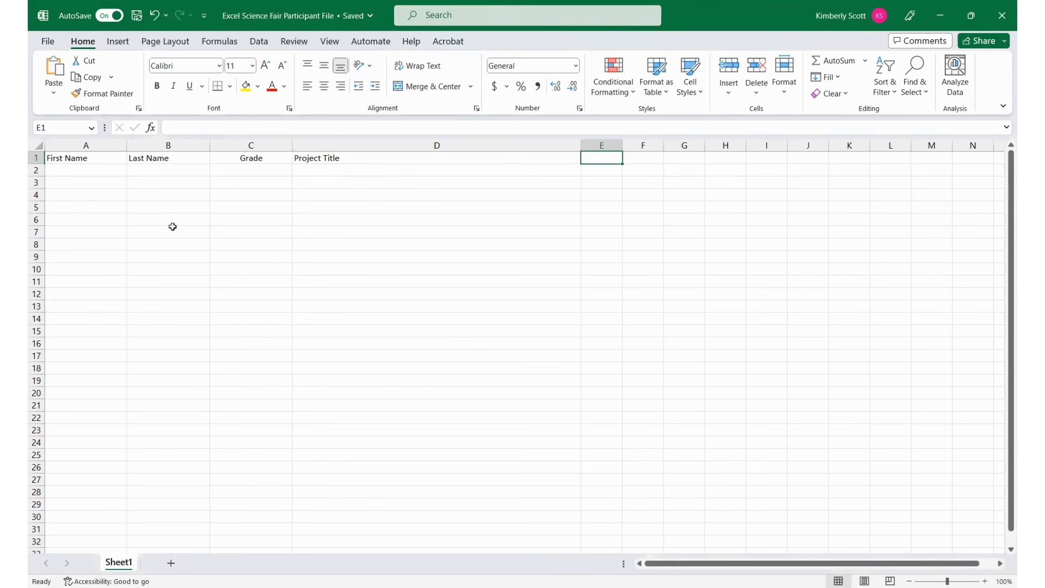
click(80, 169)
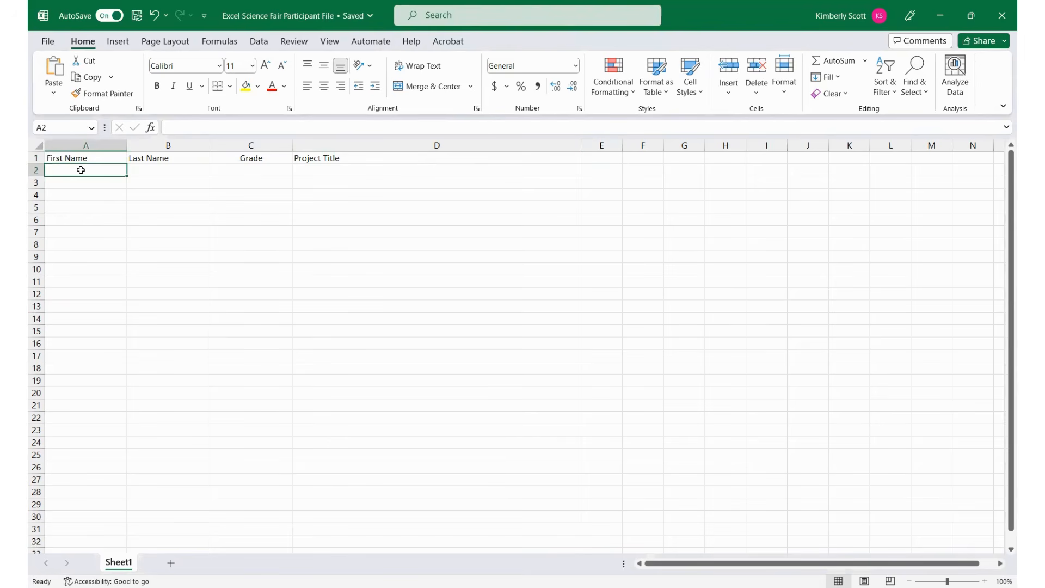
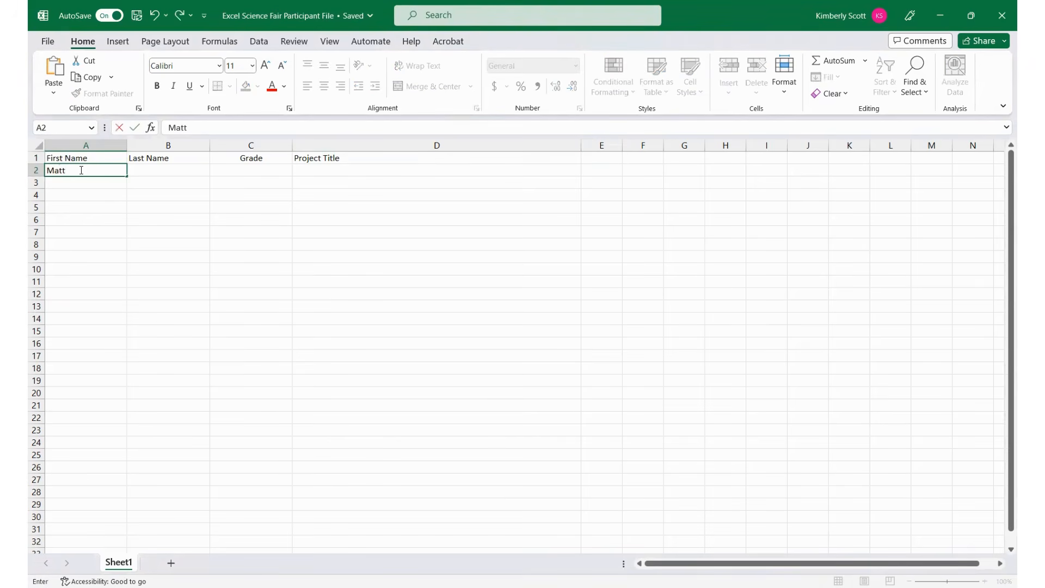
key(Tab)
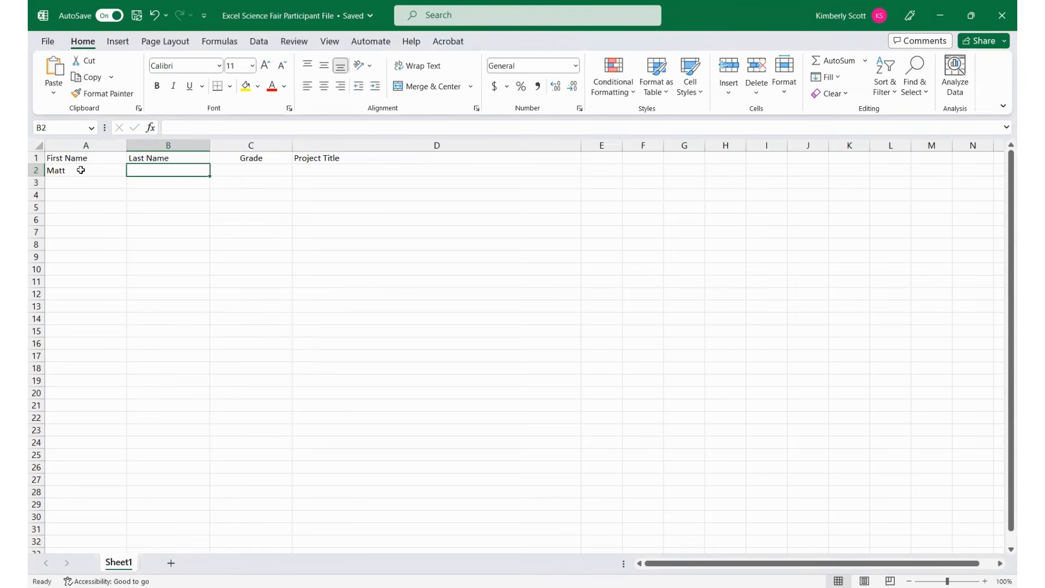
key(Tab)
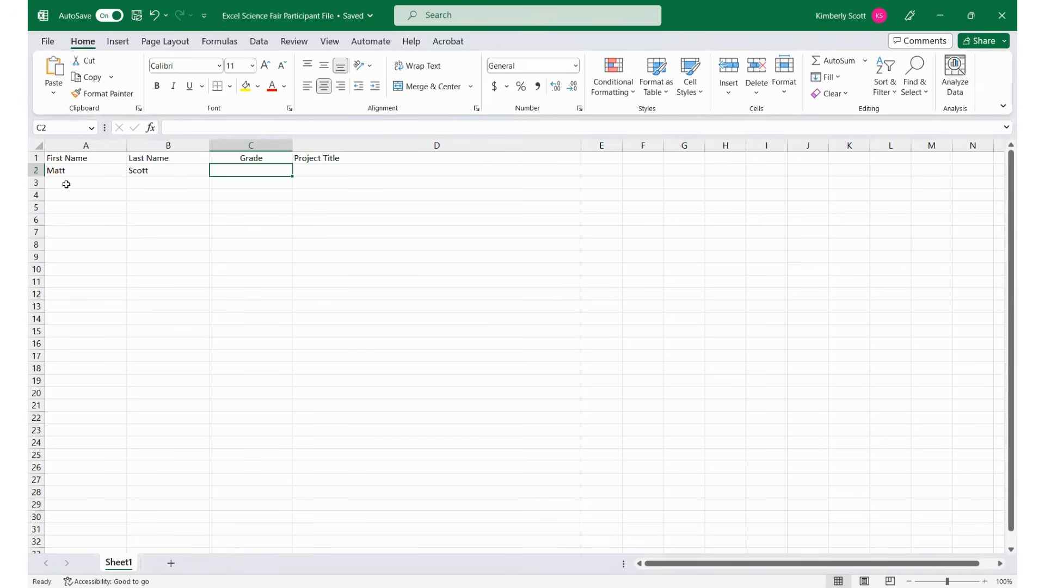
- Enter the second participant's first and last name in cells A3 and B3
click(64, 186)
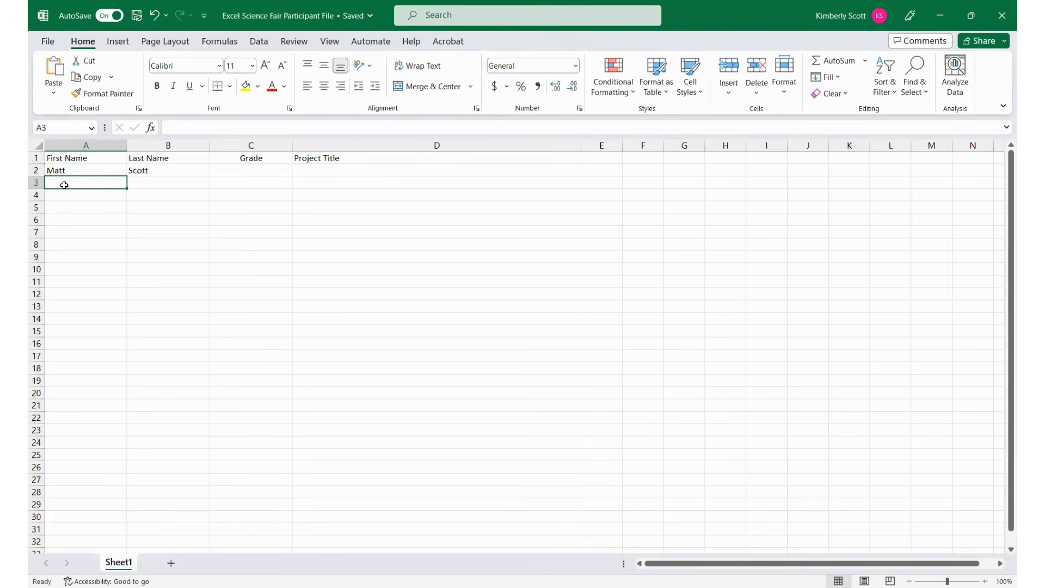
key(Tab)
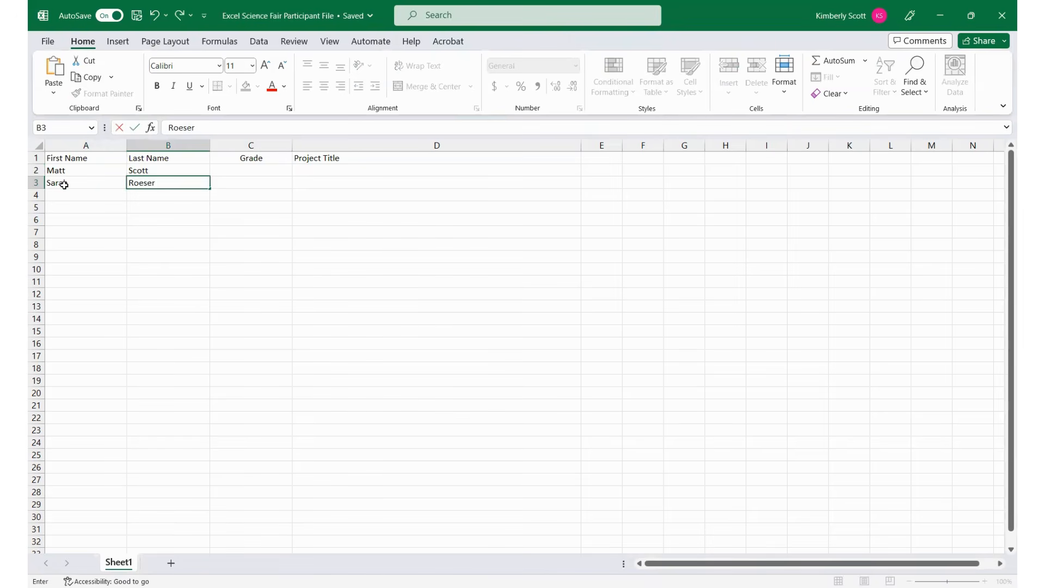
key(Tab)
key(Tab)
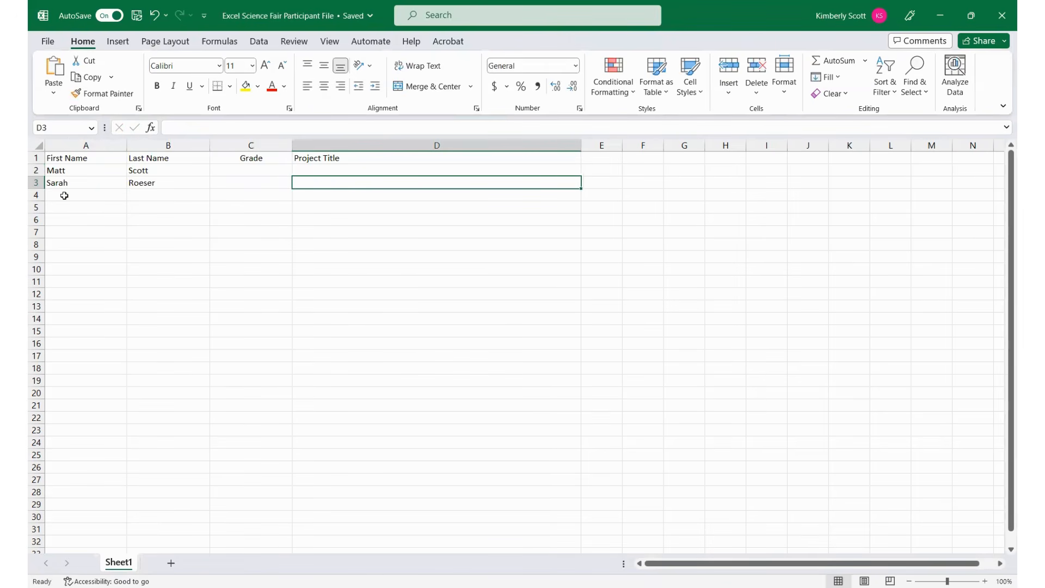
- Enter the third participant's first and last name in cells A4 and B4
click(64, 197)
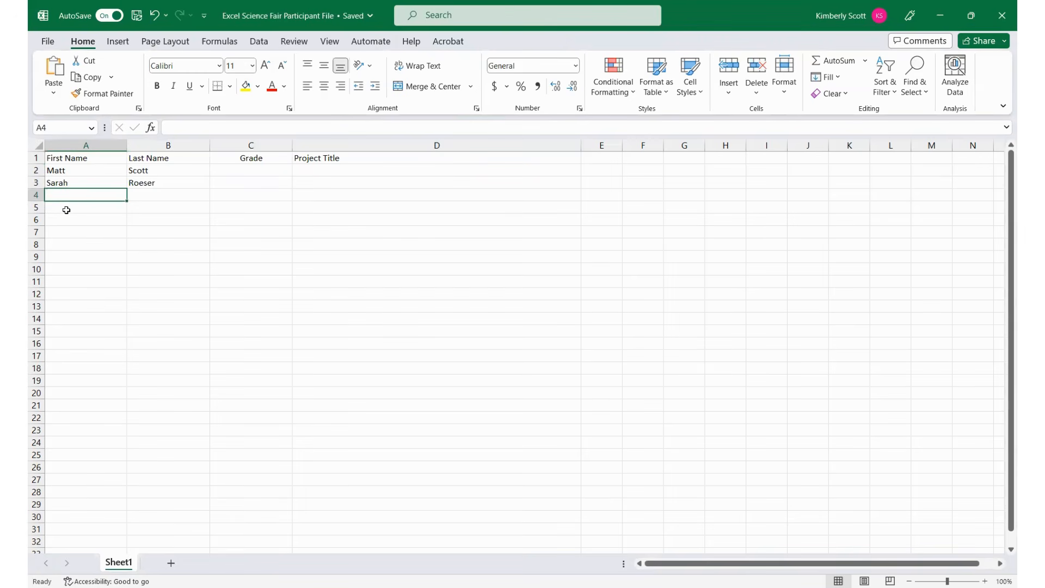
key(Tab)
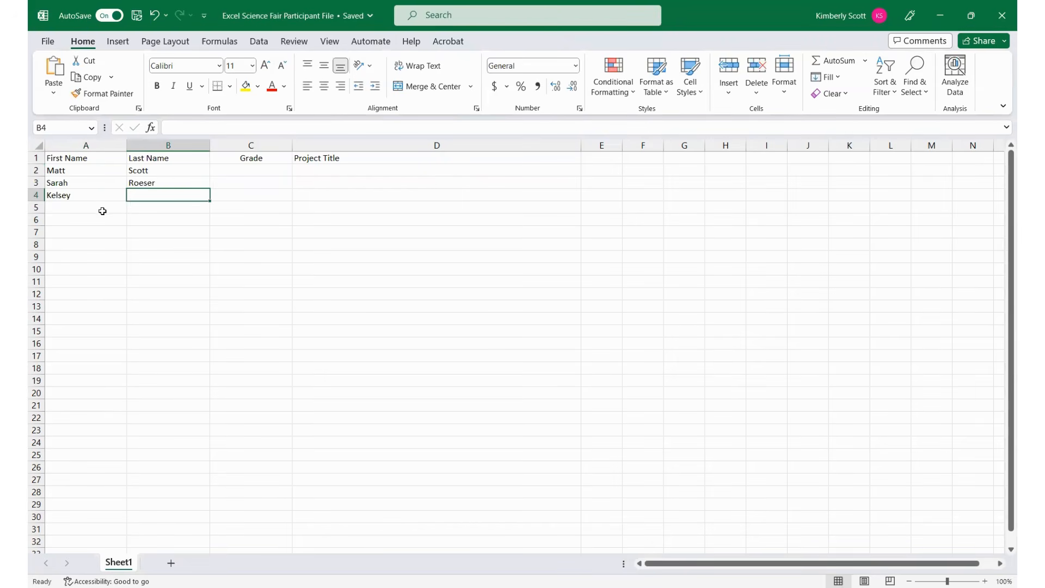
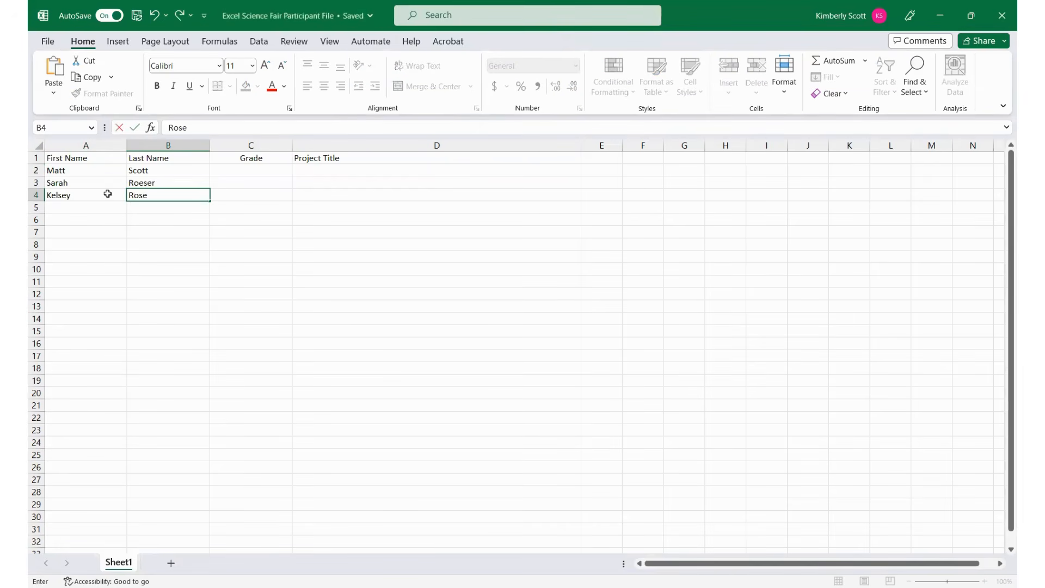
- Enter the fourth participant's first and last name in cells A5 and B5, and save the workbook
click(120, 208)
key(Tab)
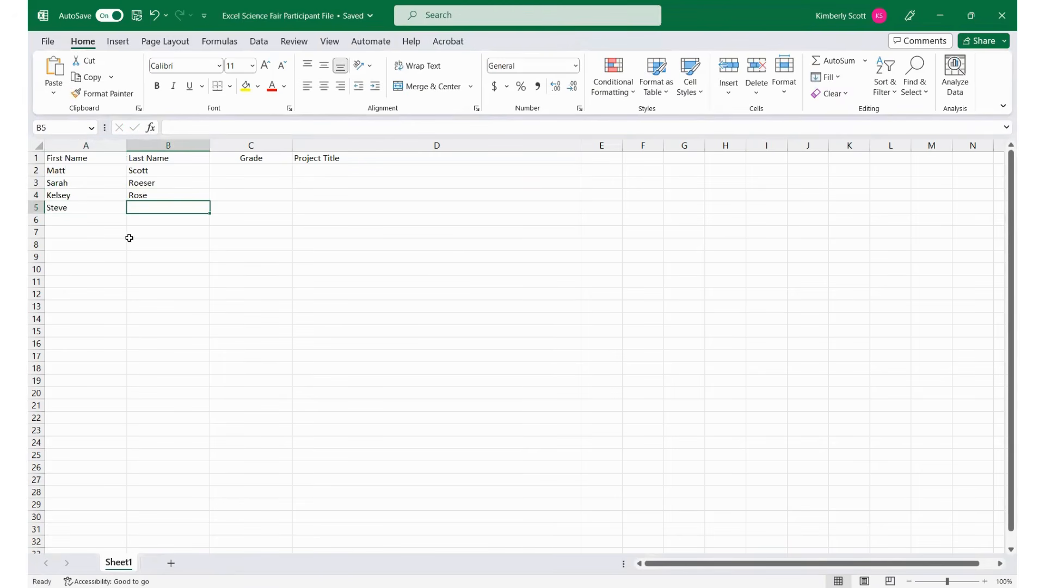
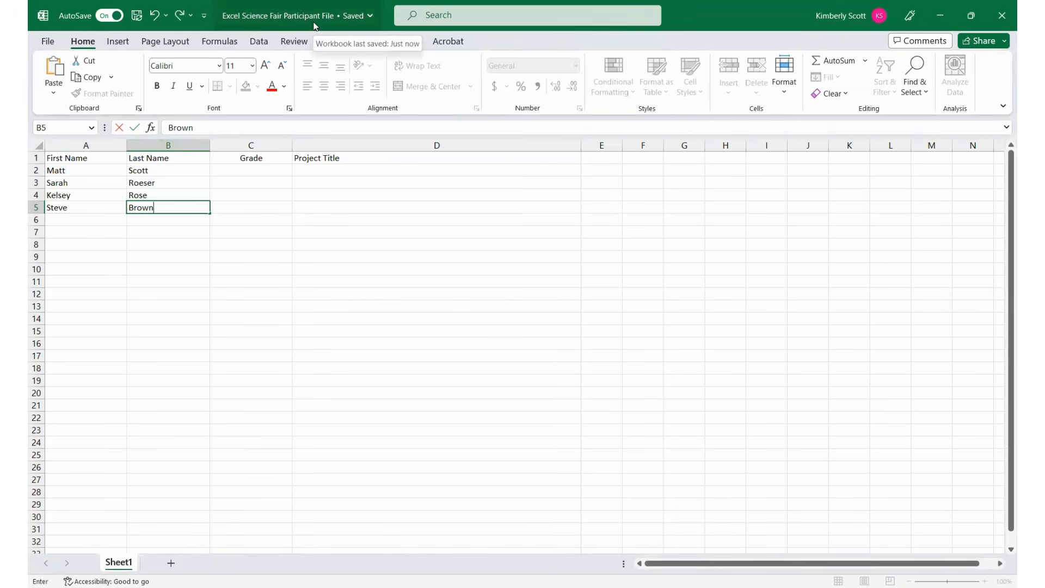
click(137, 18)
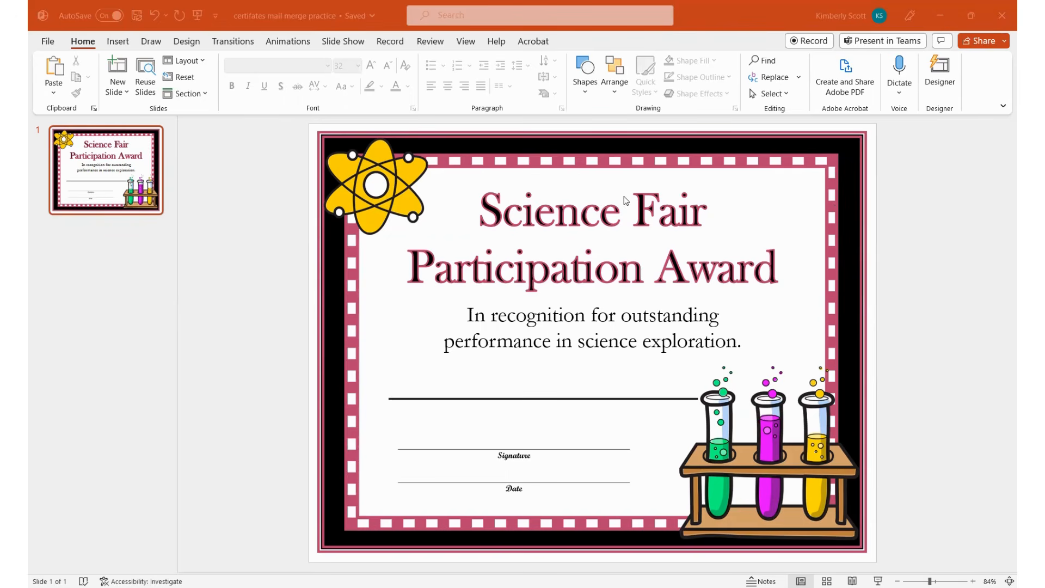
- In the PowerPoint certificate, check the title and recognition text boxes and undo the deletion of the name placeholder
click(569, 270)
click(582, 273)
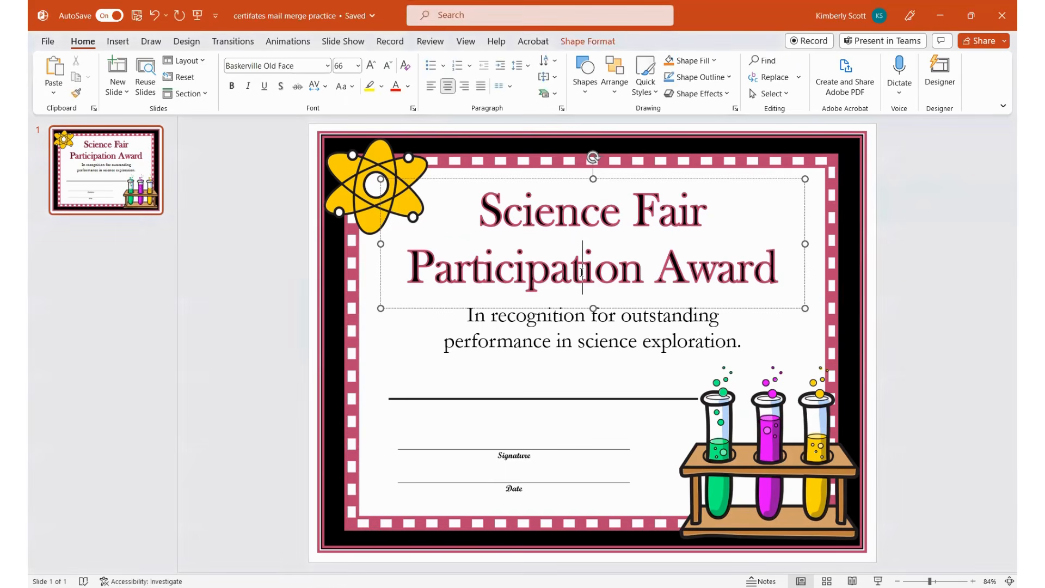
click(587, 321)
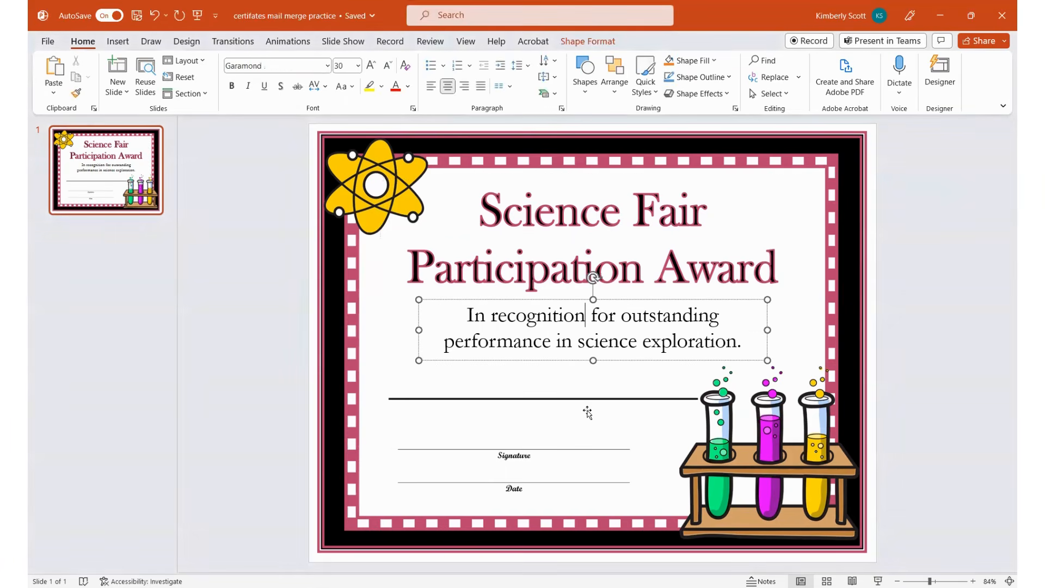
click(154, 17)
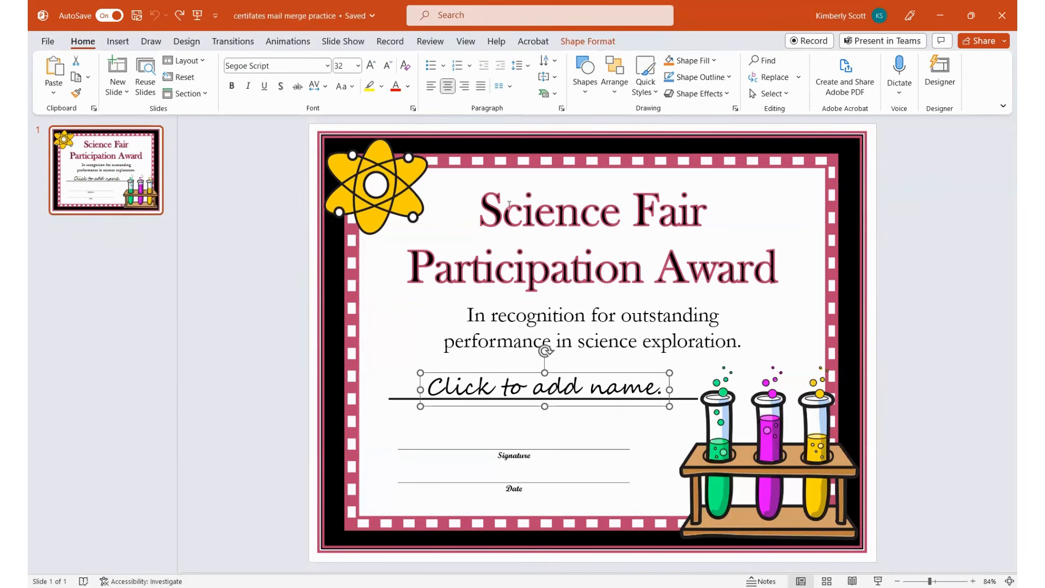
- Delete the "Click to add name." text box from the certificate, keeping the title and recognition text
click(553, 215)
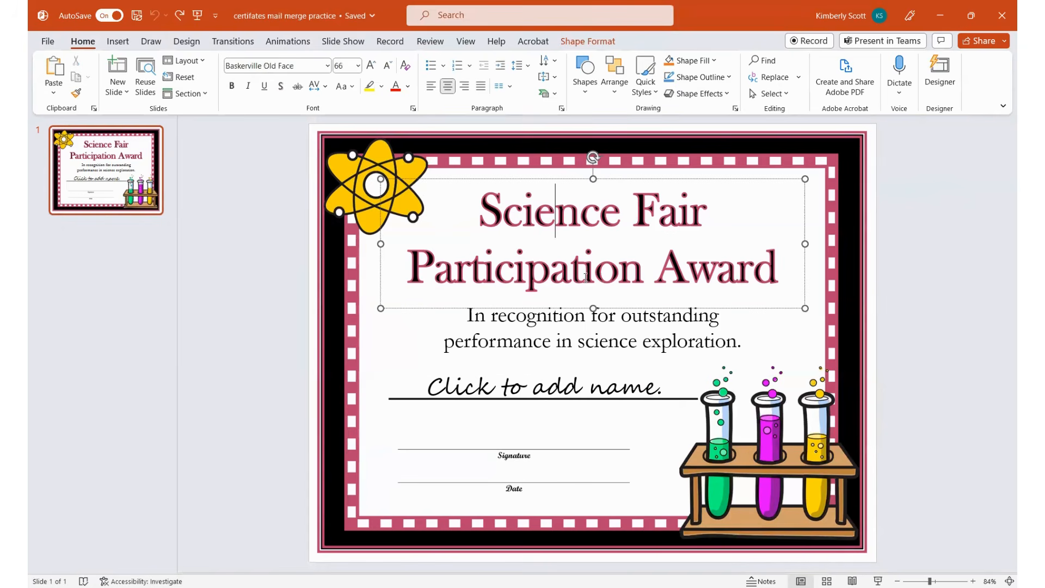
click(592, 318)
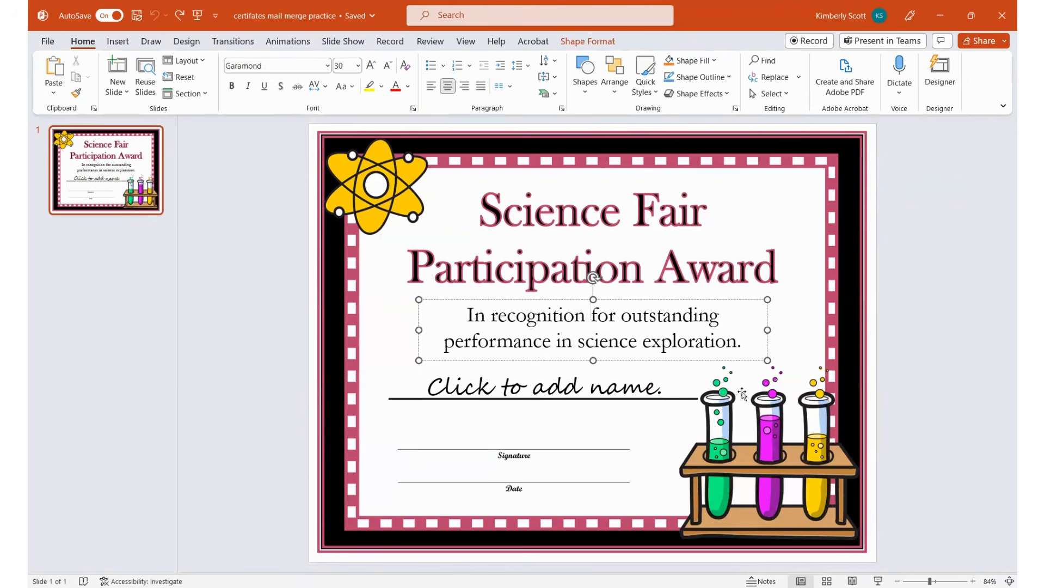
click(597, 385)
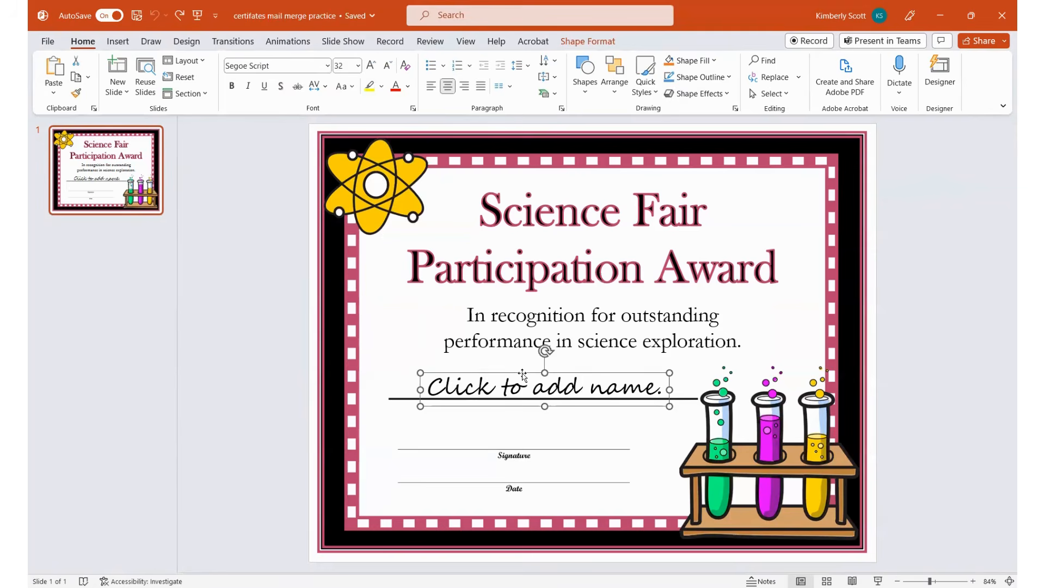
key(Delete)
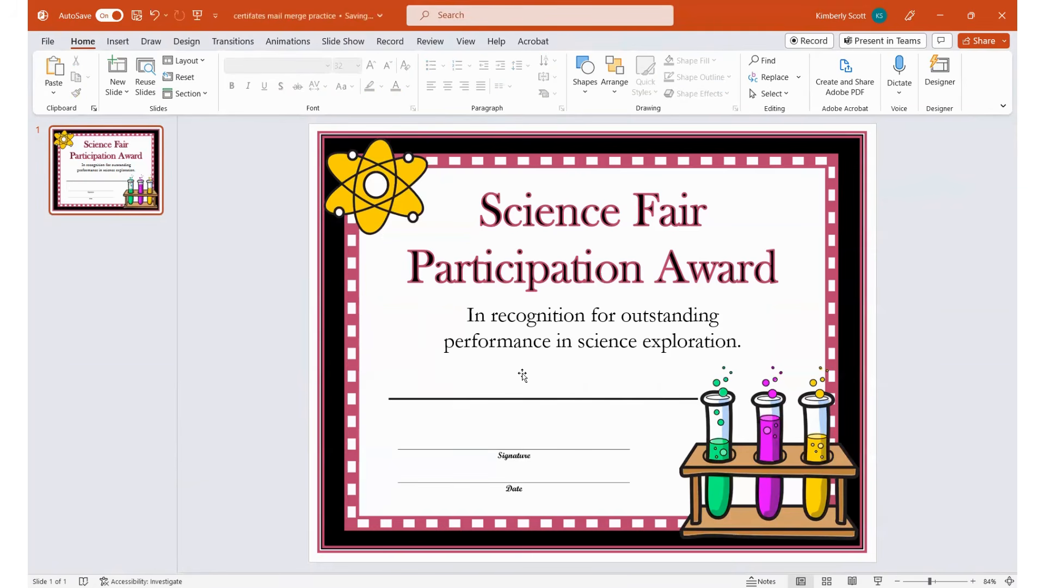
- Start saving a copy of the certificate presentation in the mail merge files folder
click(48, 46)
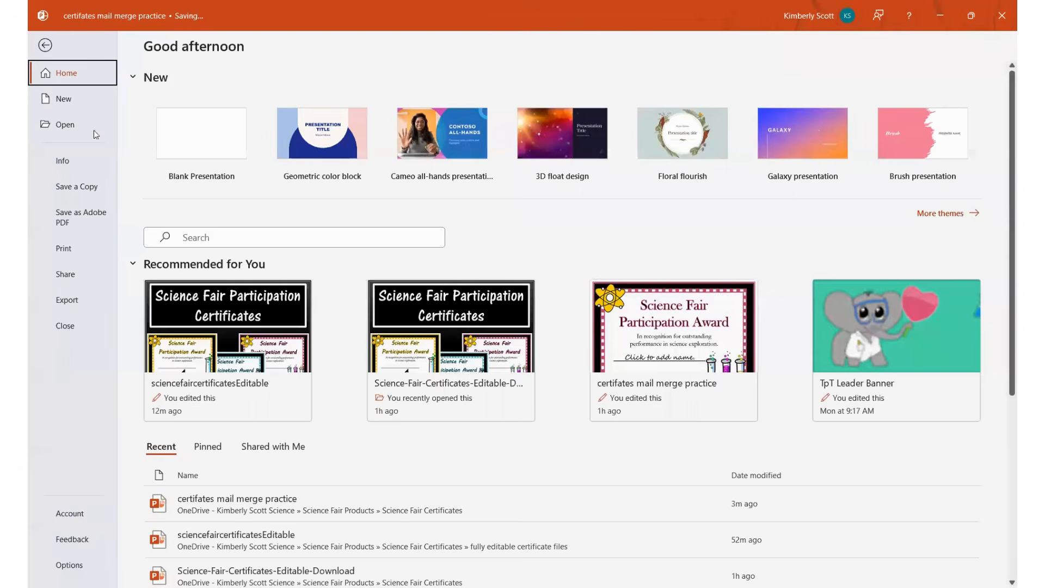
click(86, 187)
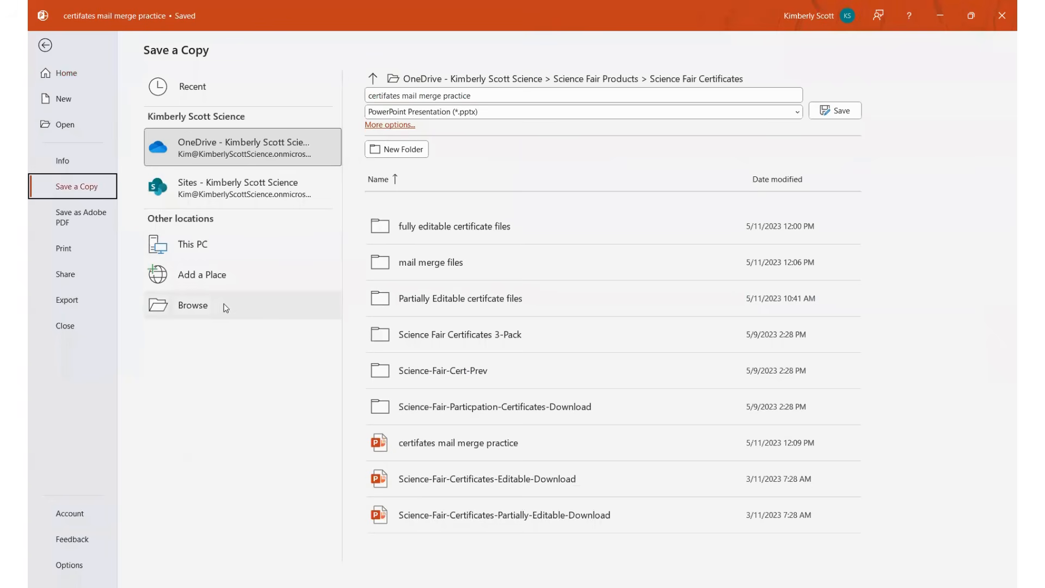
click(219, 311)
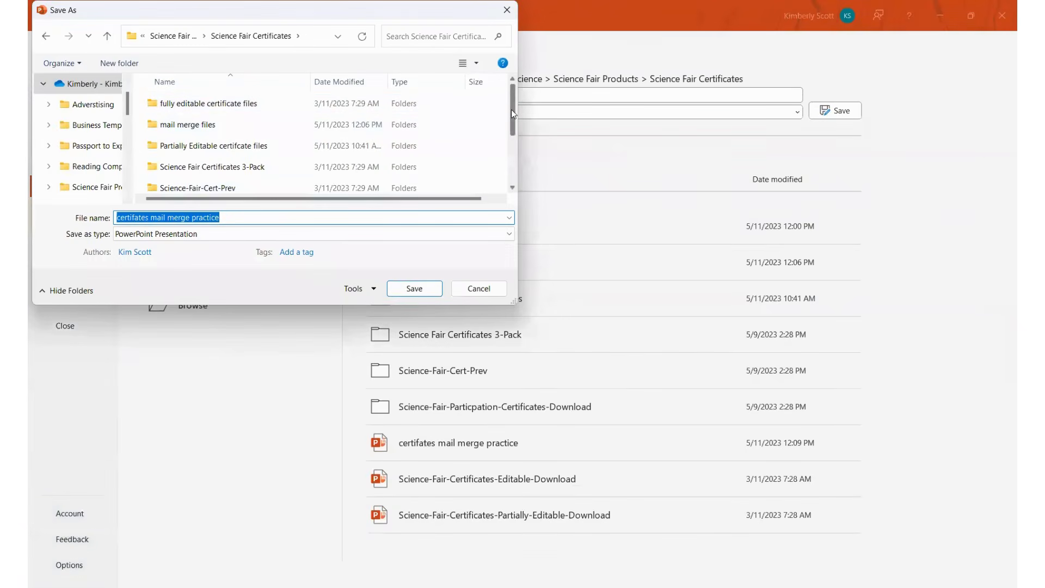
mouse_move(512, 109)
mouse_down()
mouse_move(504, 166)
mouse_move(508, 110)
mouse_up()
double_click(188, 124)
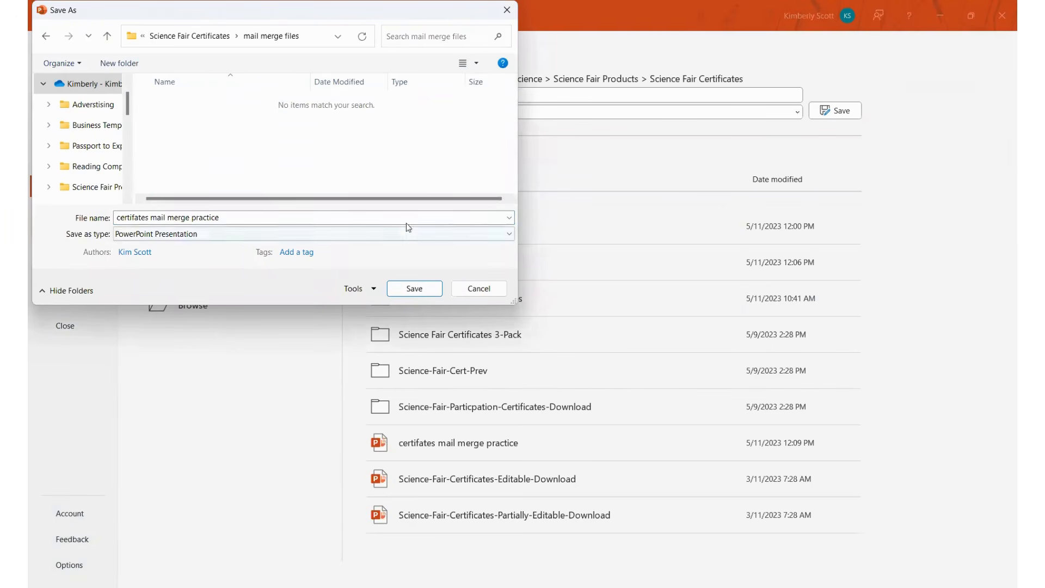
- Export only the current slide in PNG Portable Network Graphics Format as pink certificate mail merge image.png
click(511, 238)
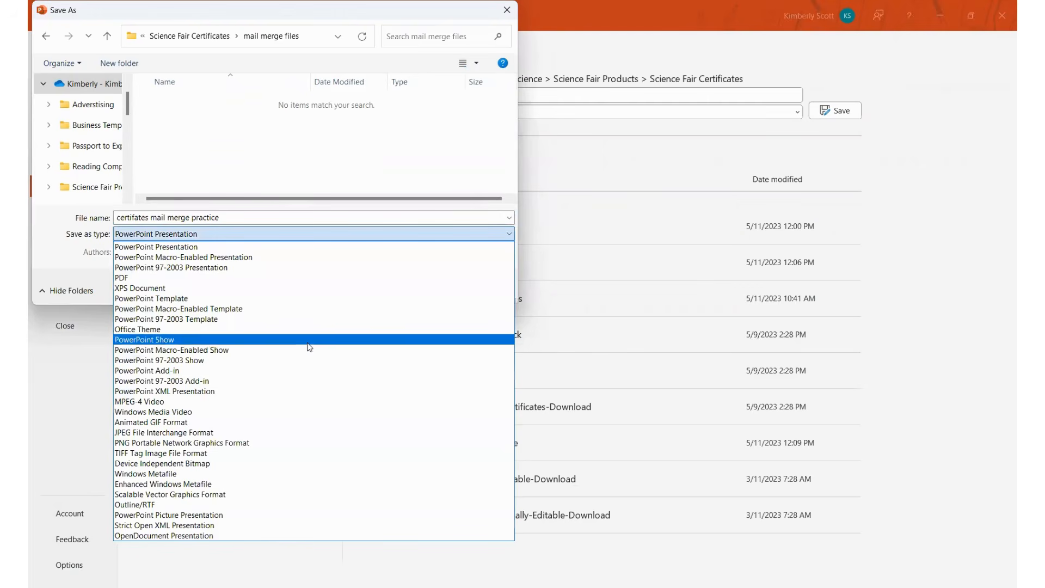
click(243, 445)
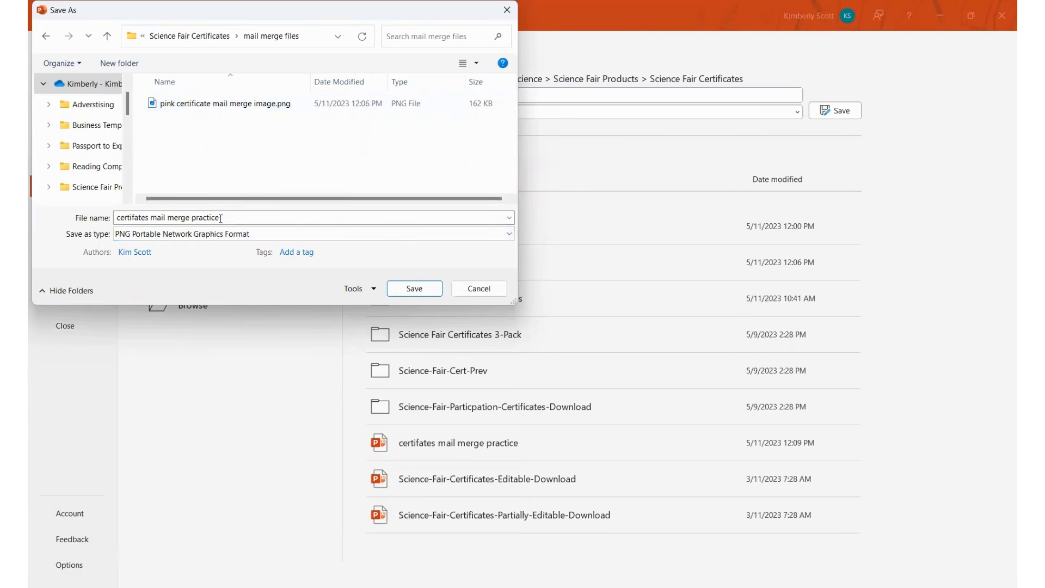
click(256, 104)
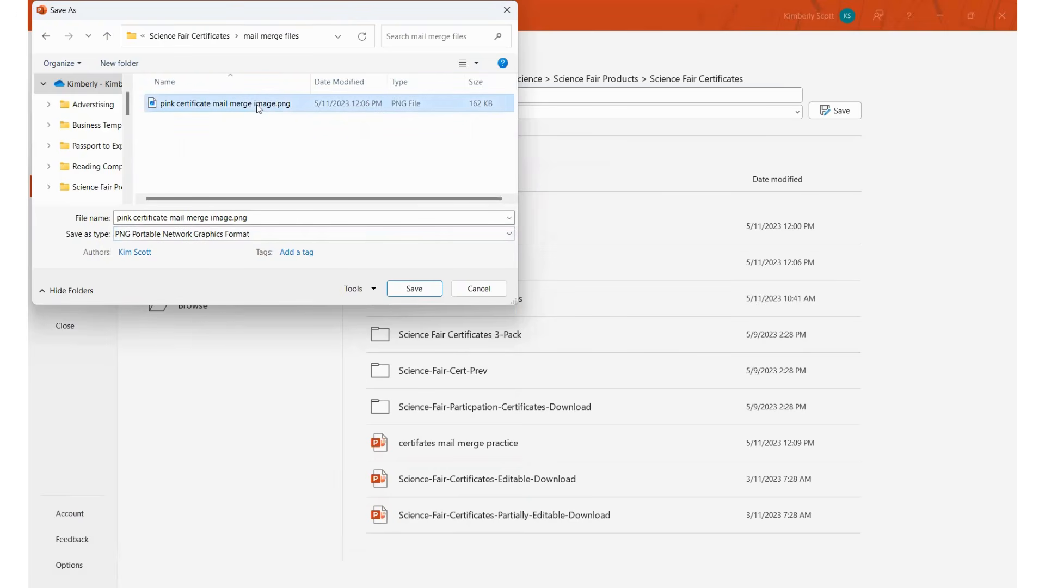
click(414, 289)
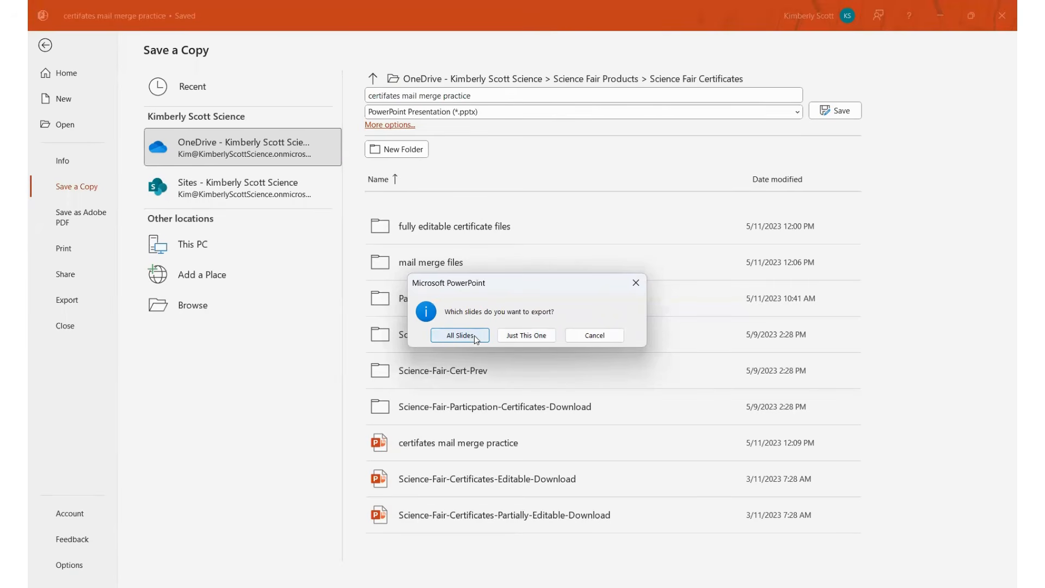
click(535, 337)
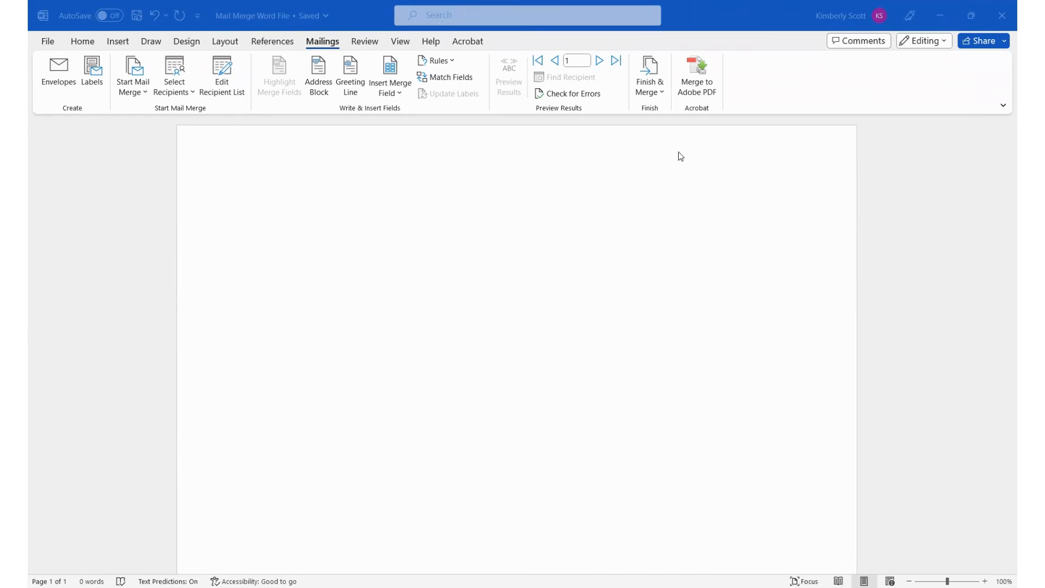
- In the Word document Mail Merge Word File, insert the pinkcertificate picture from this device
click(119, 43)
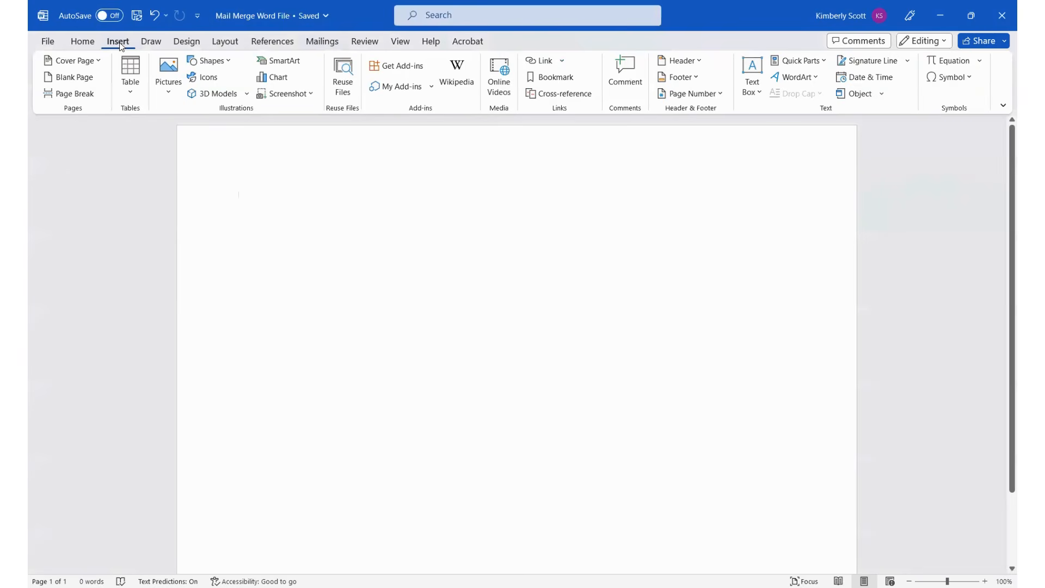
click(172, 94)
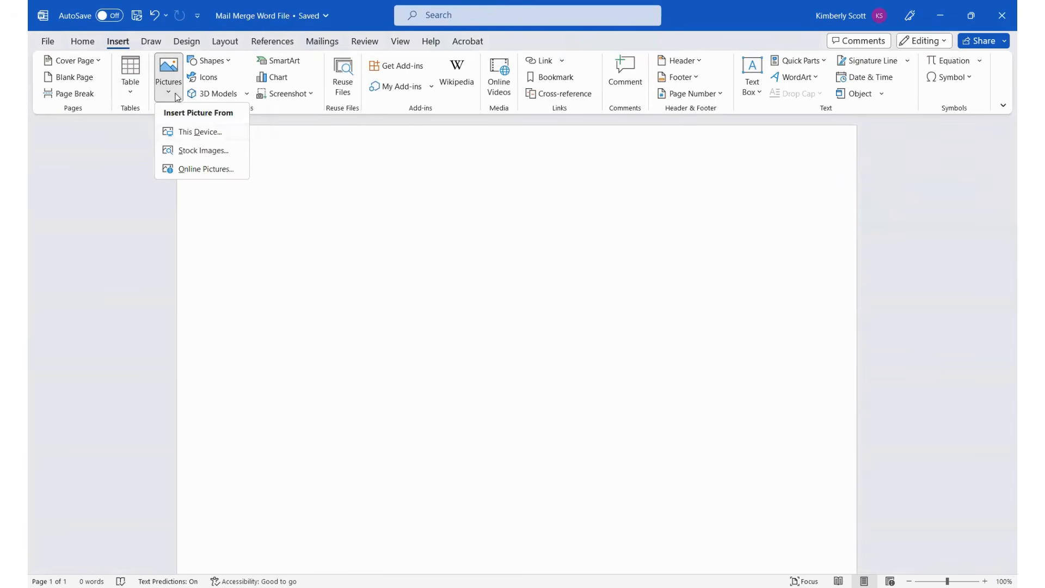
click(201, 133)
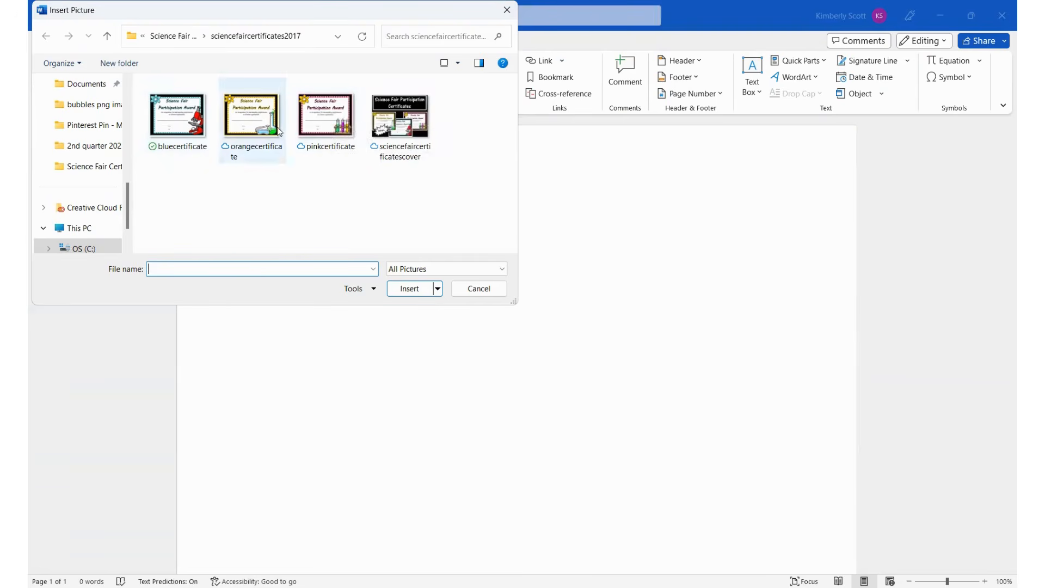
click(335, 115)
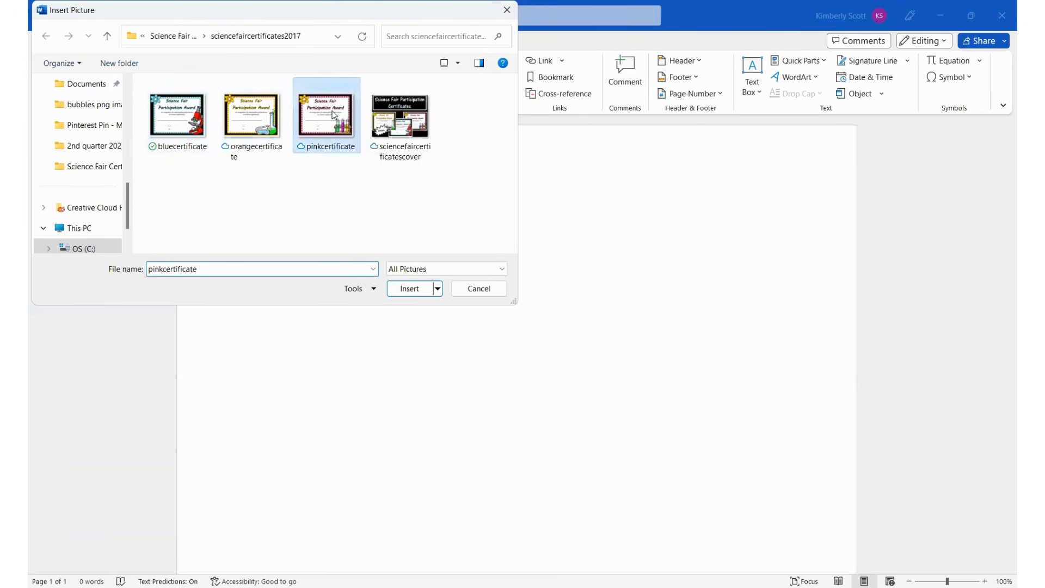
key(Return)
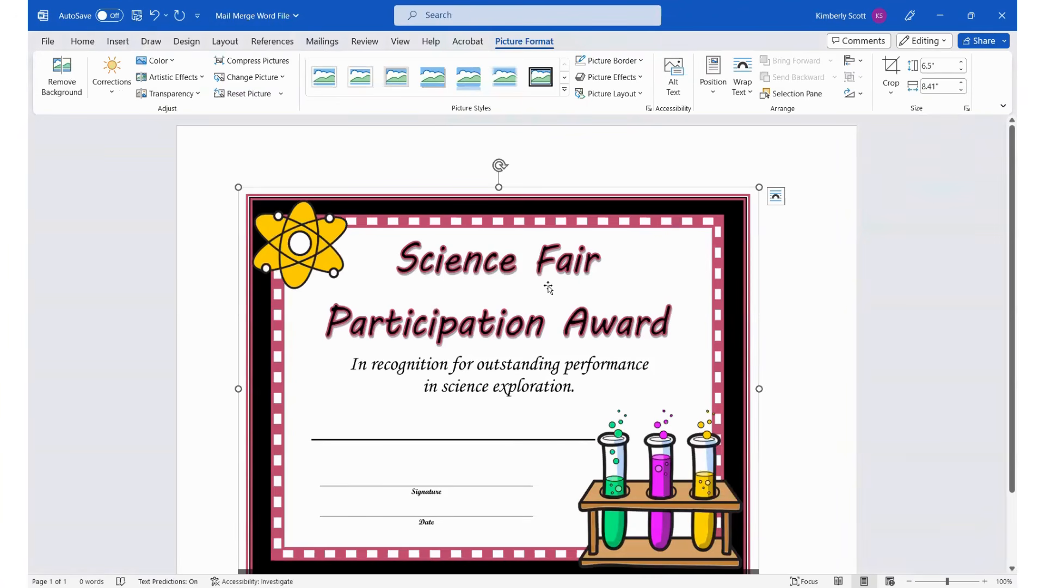
- Set the certificate picture's text wrapping to Behind Text
right_click(486, 269)
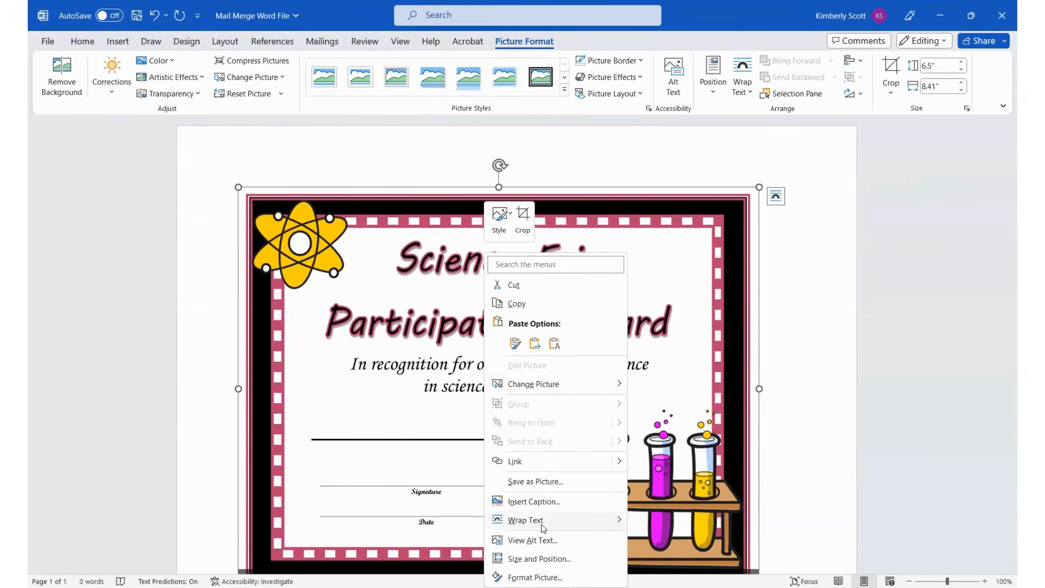
mouse_move(621, 526)
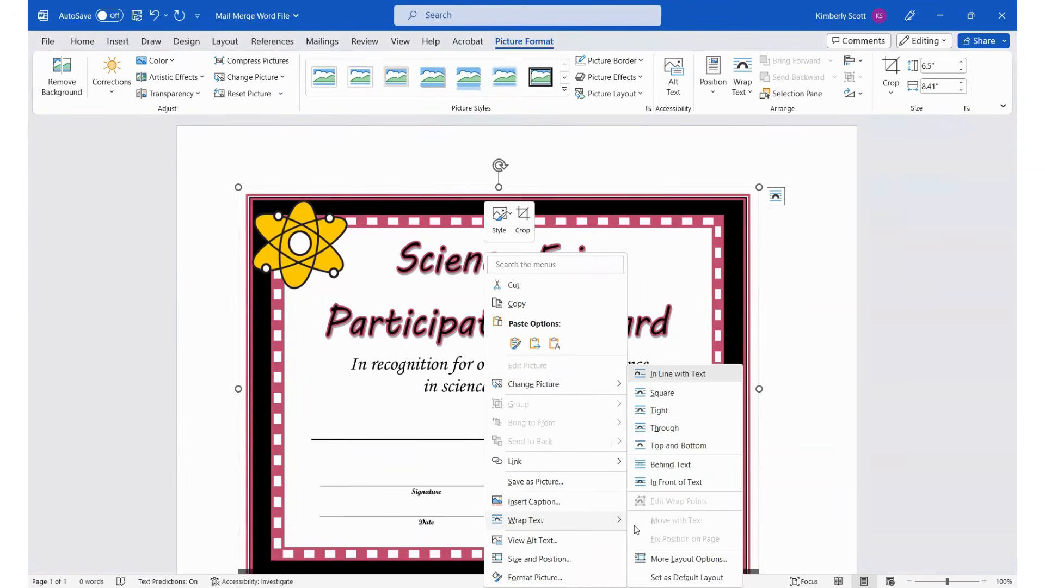
click(685, 468)
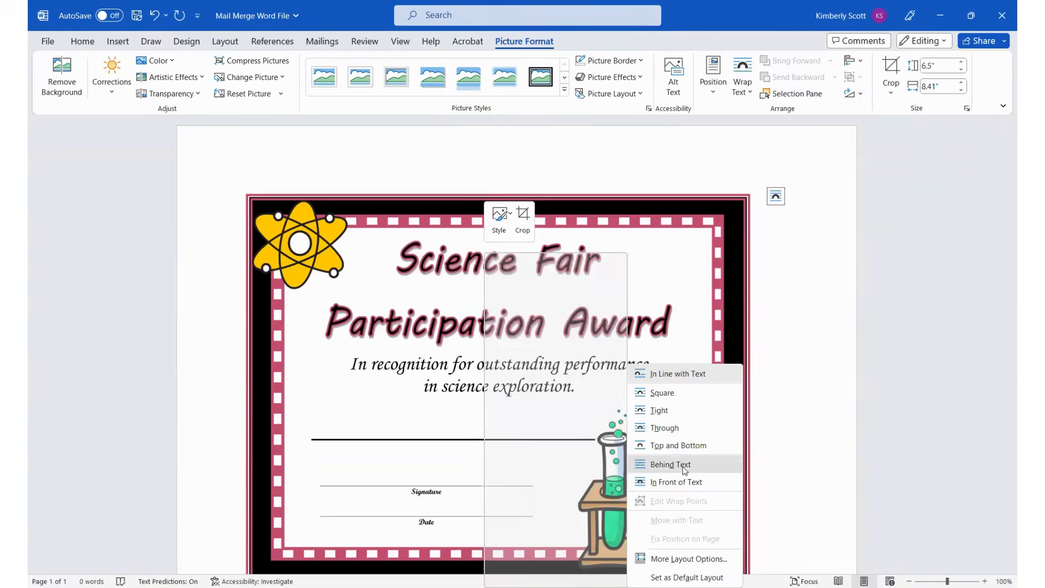